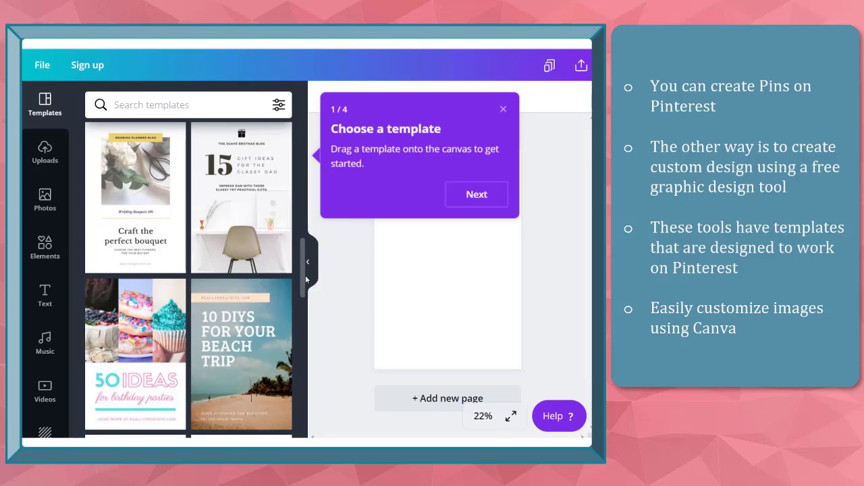
Scroll through the Templates panel and return to the Canva home page with its design search
left_click_drag(305, 279, 311, 337)
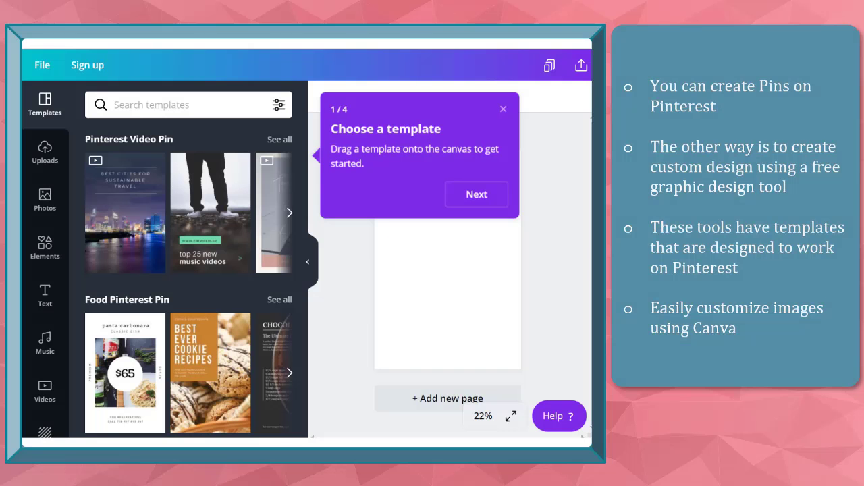
scroll(306, 278, "down", 10)
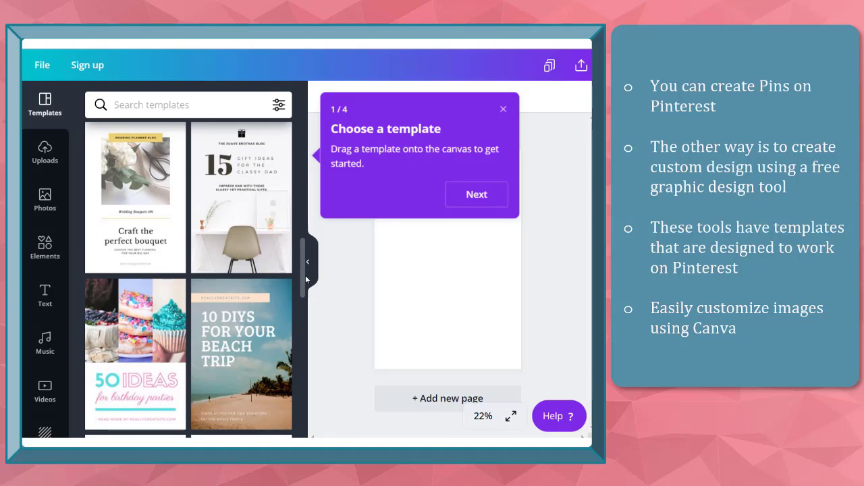
scroll(306, 279, "down", 3)
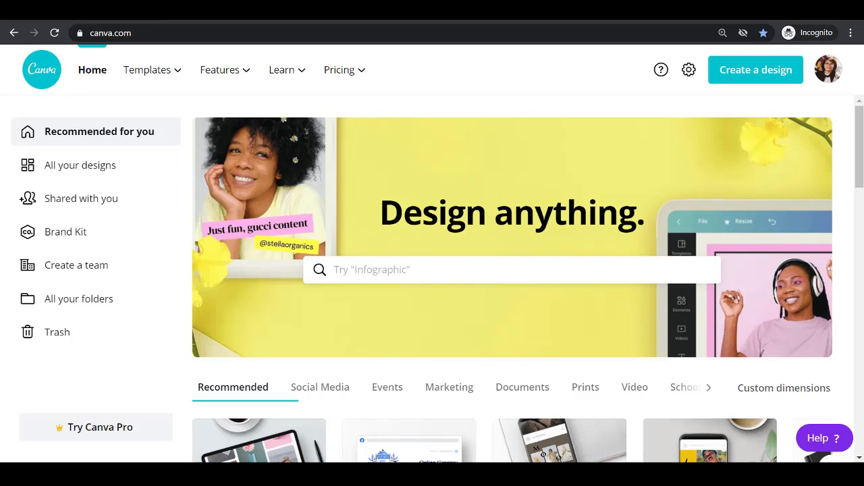
Search 'Pinterest' and create a blank 1000 × 1500 px Pinterest Pin design
left_click(457, 270)
type("Pi")
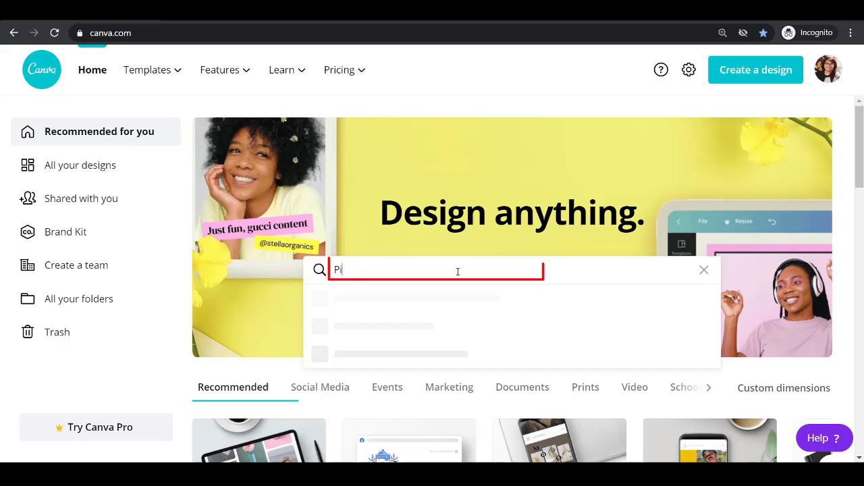
type("nterest")
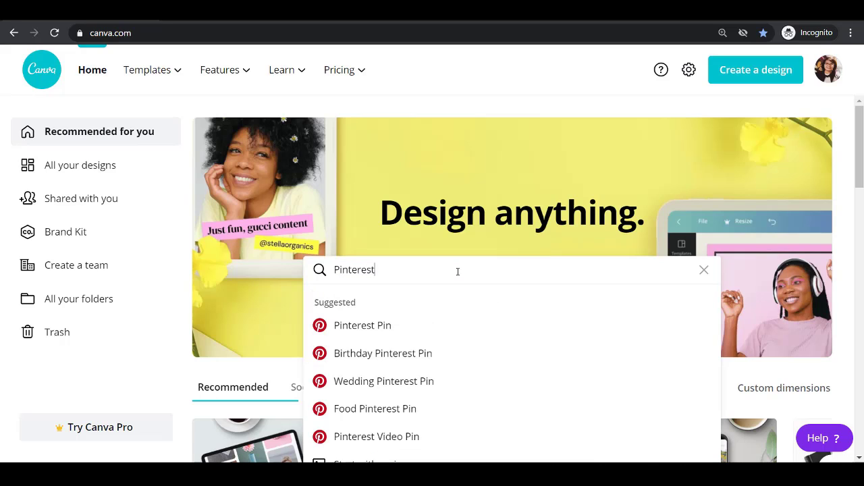
scroll(493, 264, "down", 1)
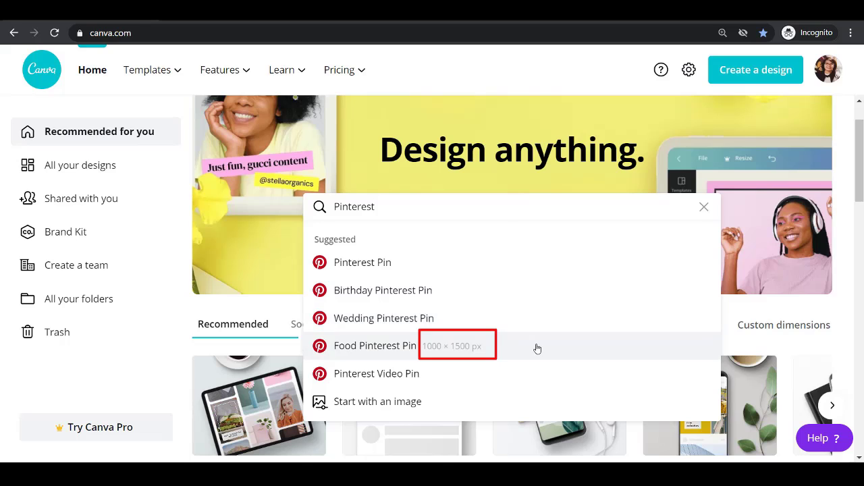
left_click(517, 378)
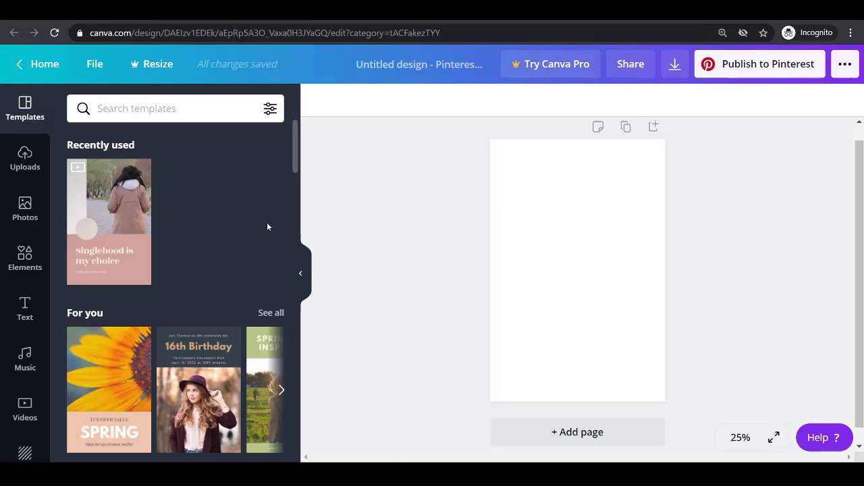
Add the uploaded kitchen photo and stretch it to cover the whole pin page
scroll(266, 225, "down", 3)
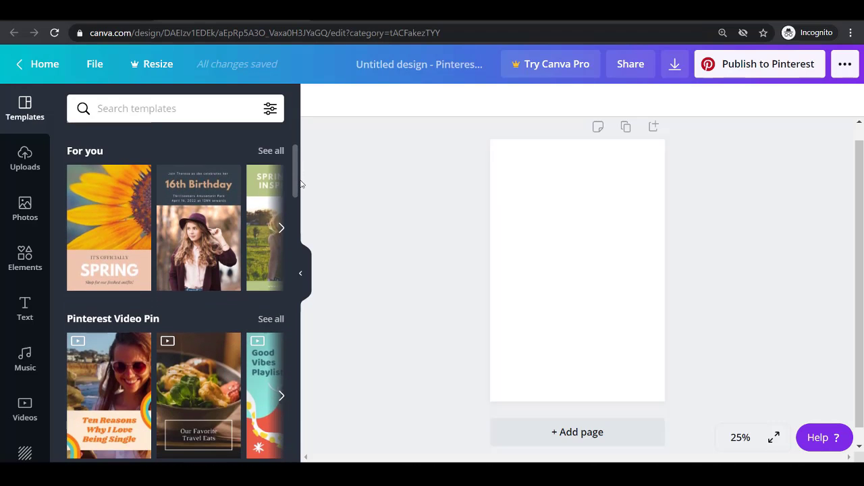
left_click_drag(299, 183, 312, 212)
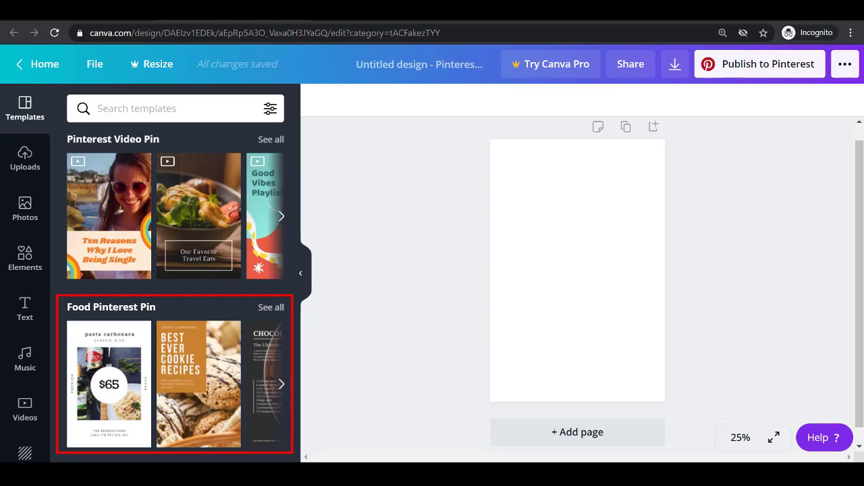
scroll(175, 284, "down", 5)
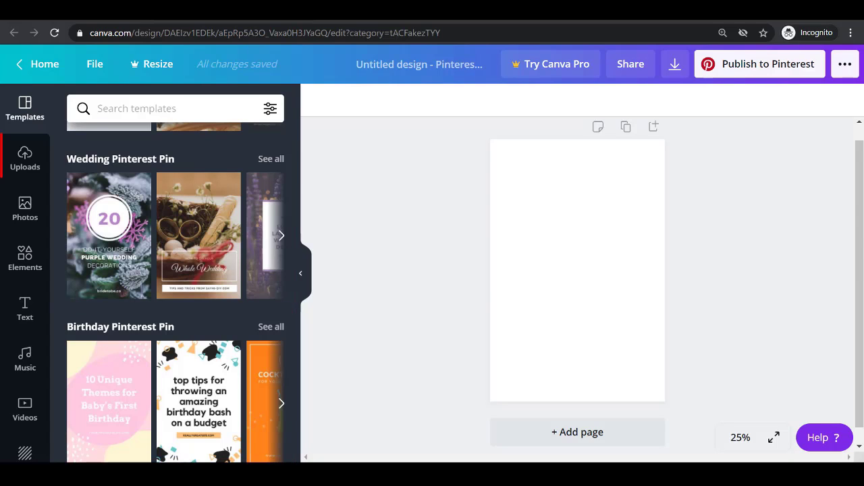
left_click(25, 159)
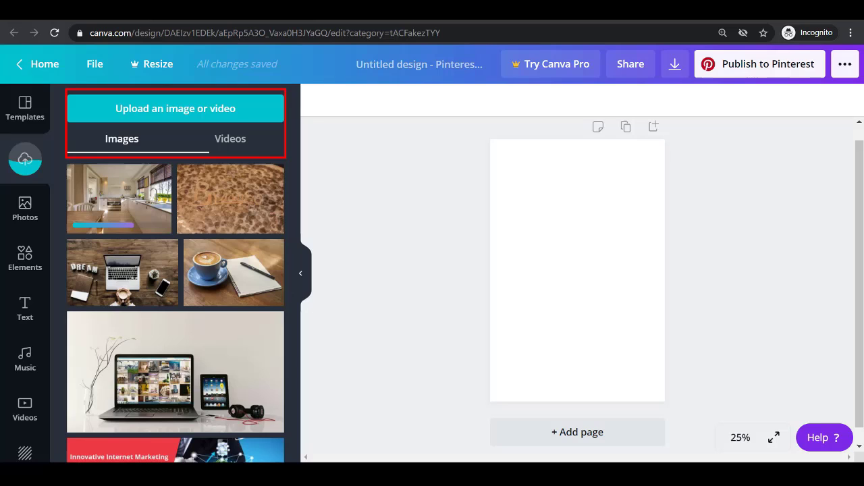
left_click_drag(638, 237, 677, 262)
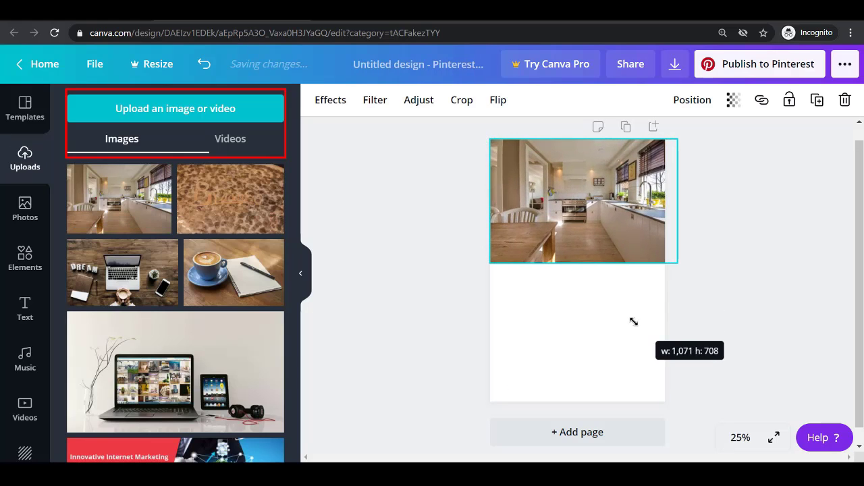
left_click_drag(583, 262, 583, 417)
Browse the stock photo library, then move on to the Elements library
left_click(12, 214)
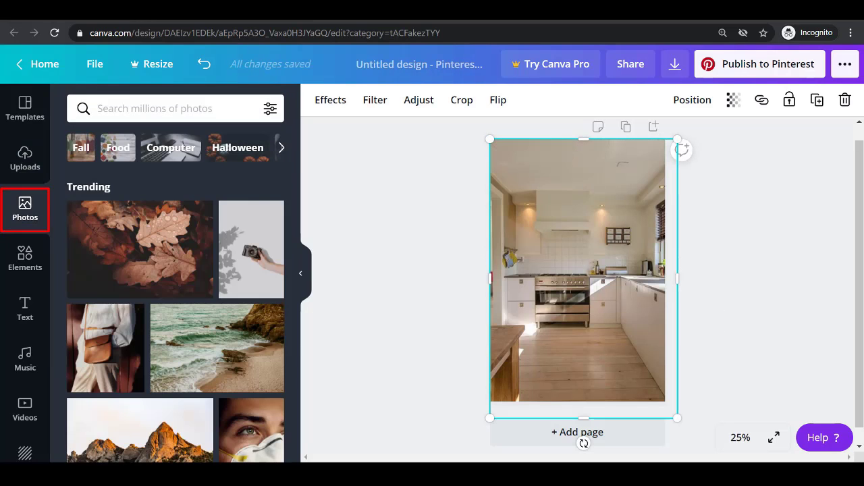
scroll(176, 284, "down", 5)
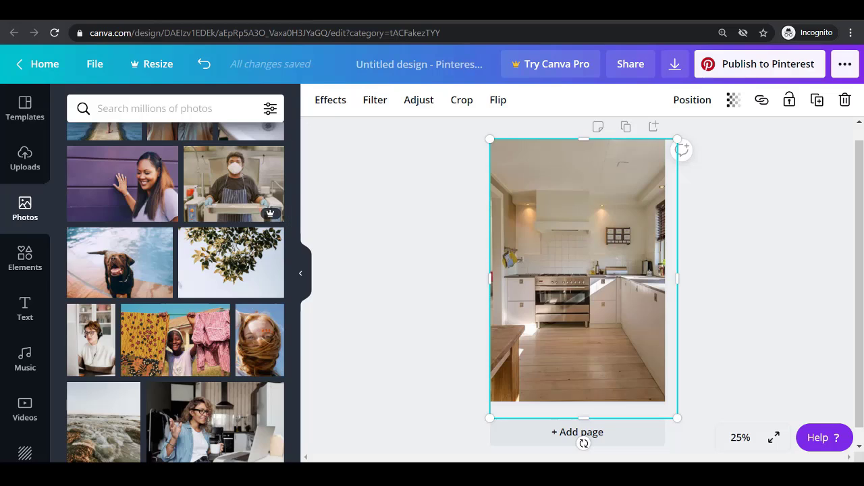
left_click(25, 258)
Add a line, a circle, a circle picture frame and a hand sticker to the pin
scroll(175, 270, "down", 2)
left_click(95, 253)
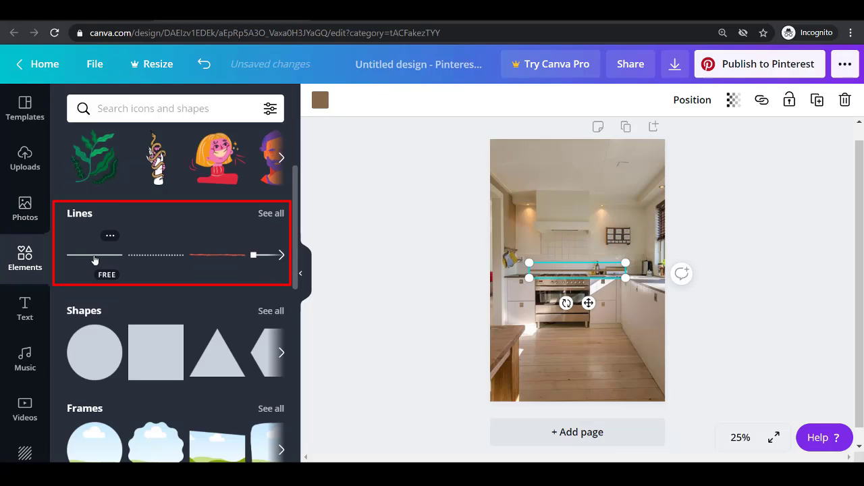
left_click(100, 234)
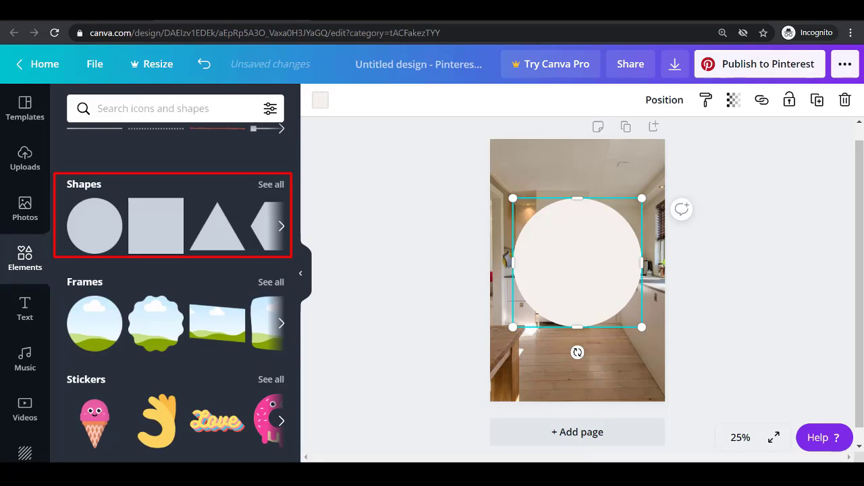
left_click(98, 322)
scroll(169, 260, "down", 3)
left_click(168, 260)
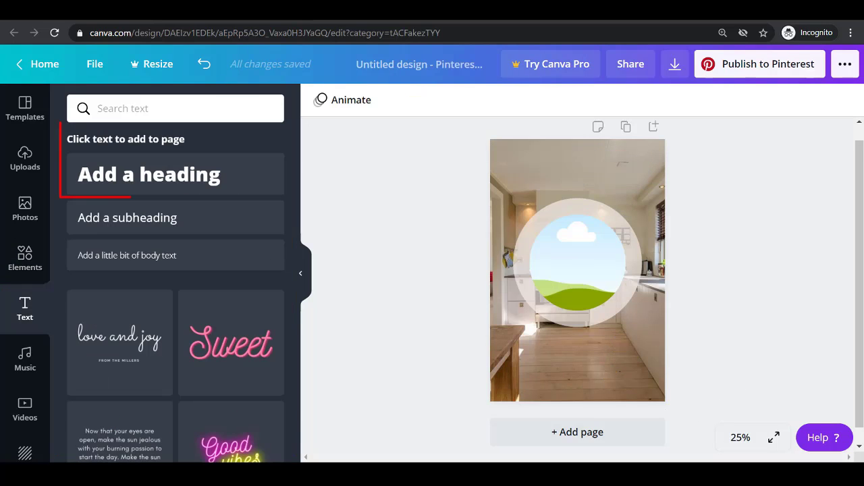
Add heading, subheading and body text boxes to the page
left_click(149, 174)
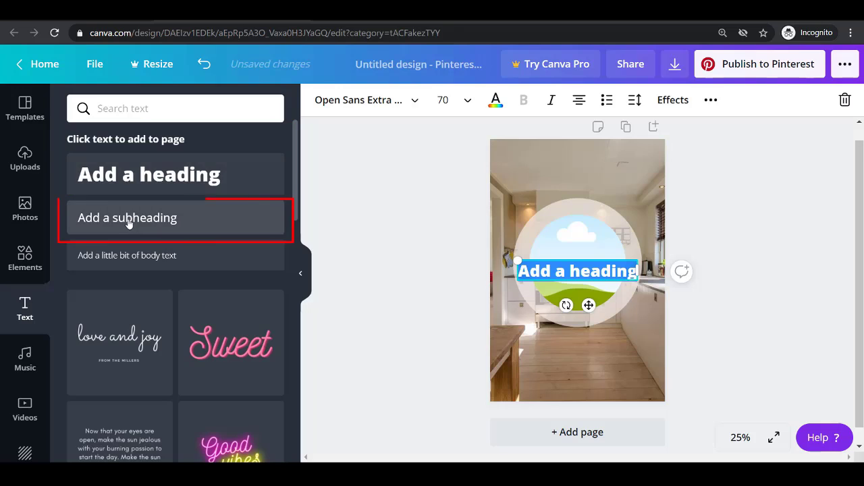
left_click(127, 220)
left_click(116, 268)
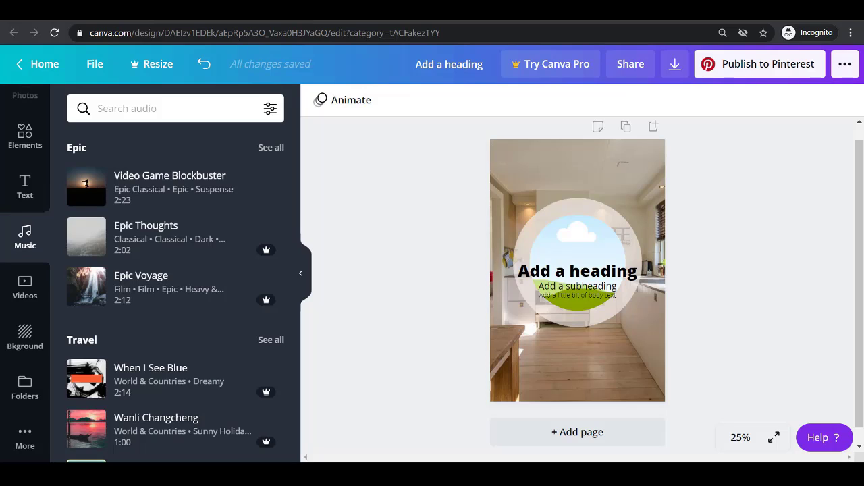
Place the fire video clip and move it to the top of the page
left_click(25, 287)
left_click(117, 303)
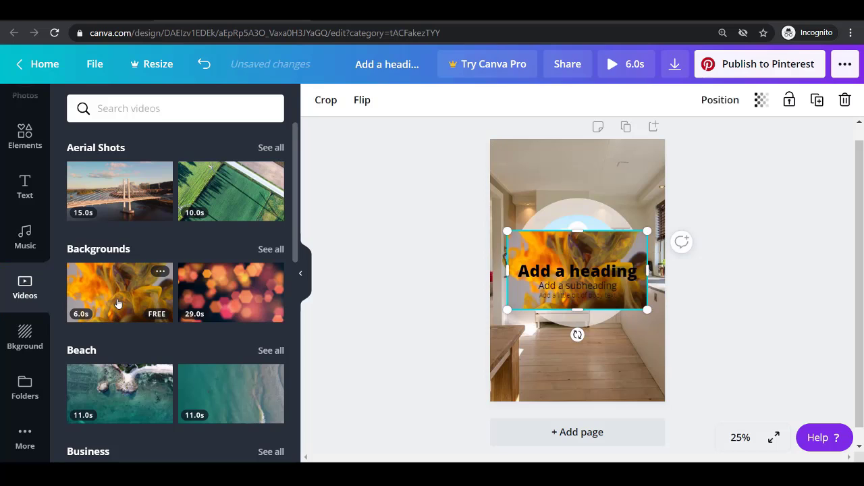
mouse_move(596, 247)
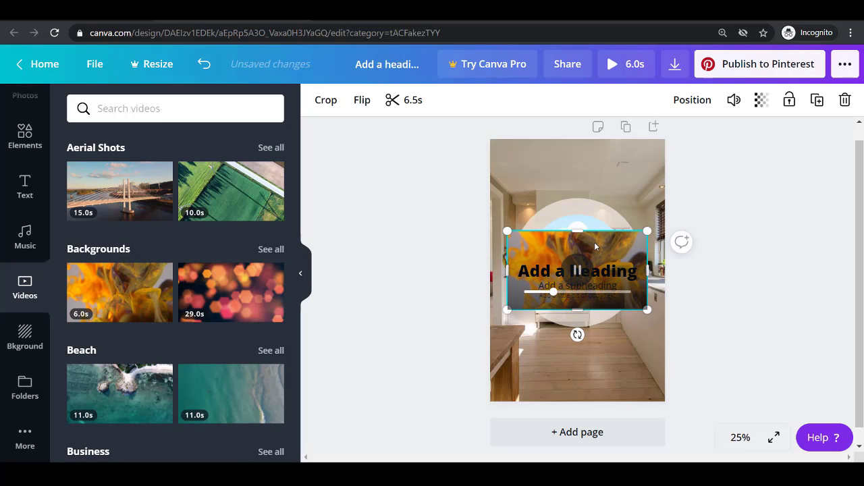
left_click_drag(595, 246, 595, 155)
Browse the page Background options and the extra Apps panel
left_click(25, 337)
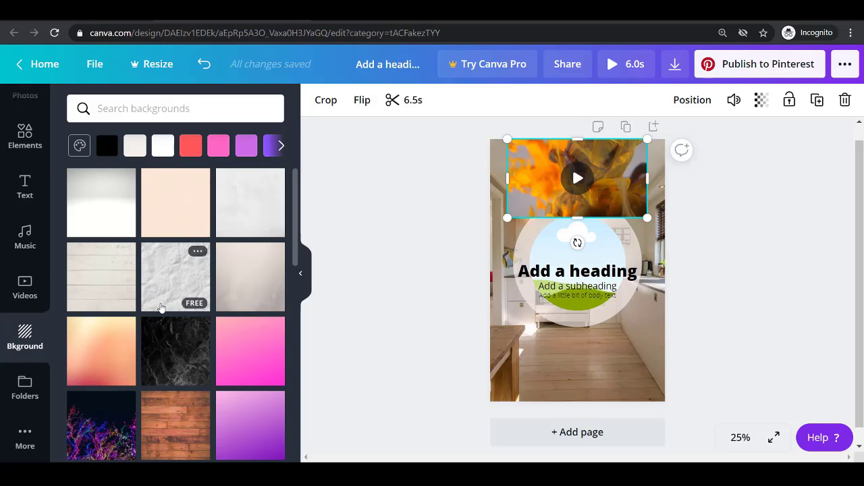
scroll(160, 308, "down", 3)
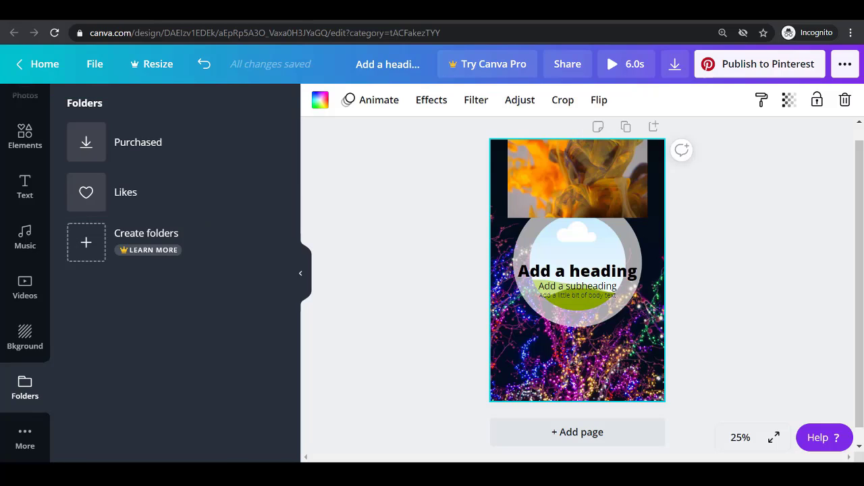
left_click(25, 437)
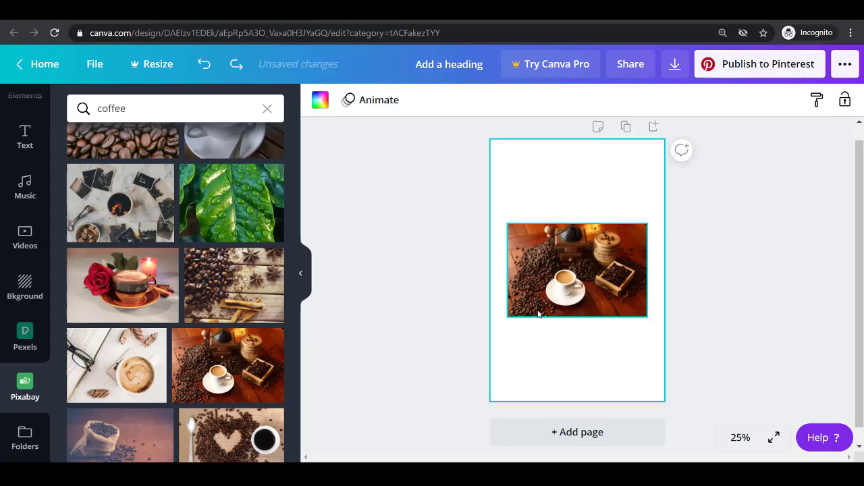
Stretch the coffee grinder and cup photo until it fills the whole pin page
left_click(533, 311)
left_click_drag(508, 317, 366, 409)
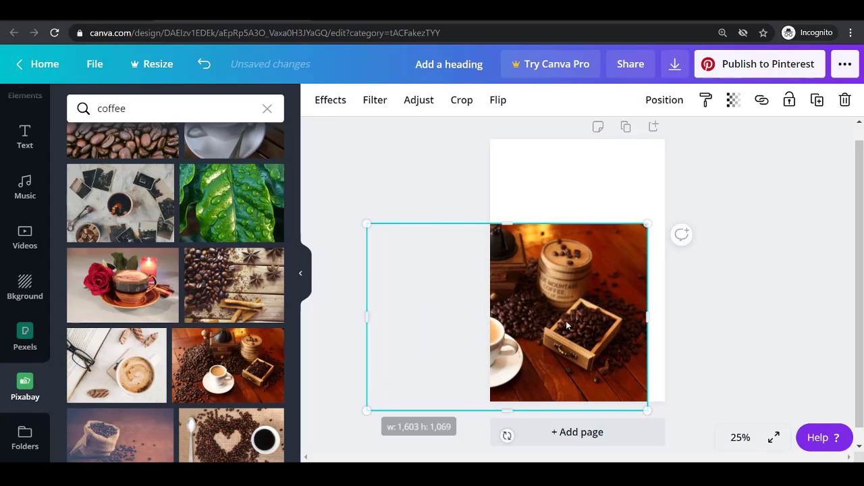
left_click_drag(507, 232, 594, 168)
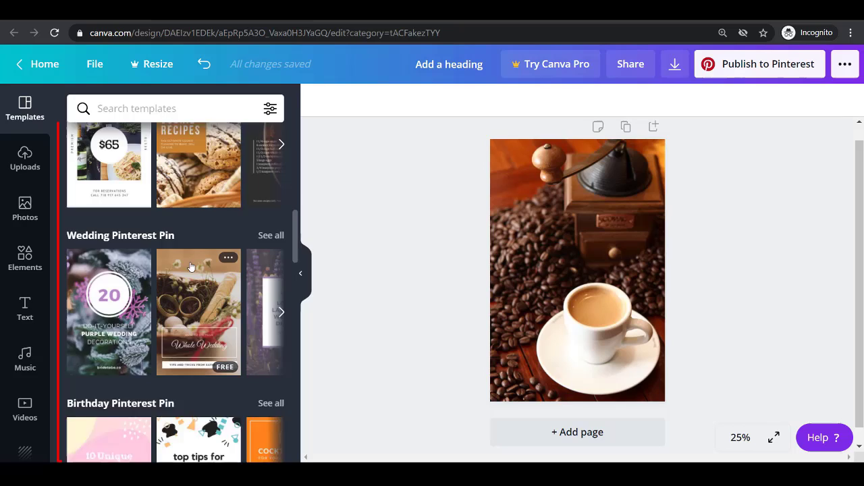
Show all Food Pinterest Pin templates in the Templates panel
scroll(191, 267, "up", 3)
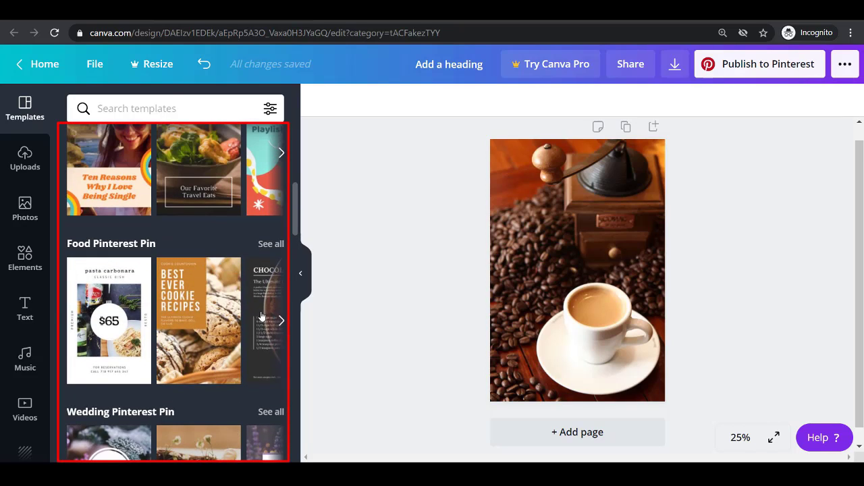
left_click(271, 243)
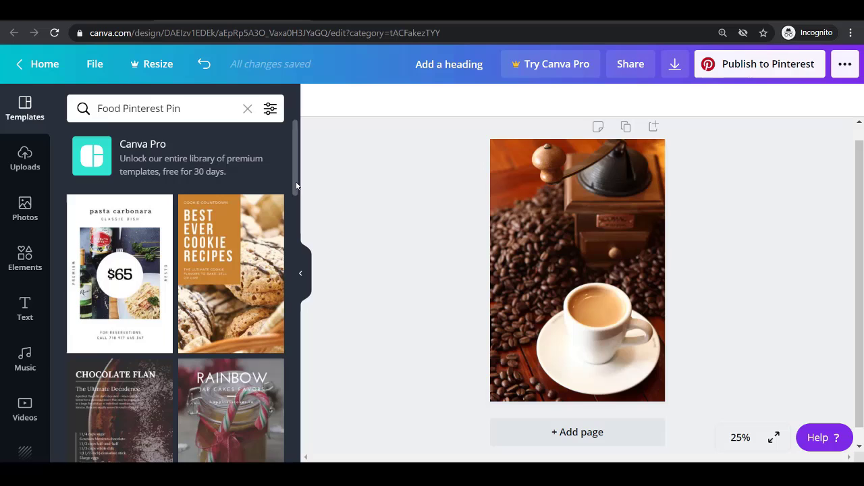
scroll(292, 193, "down", 2)
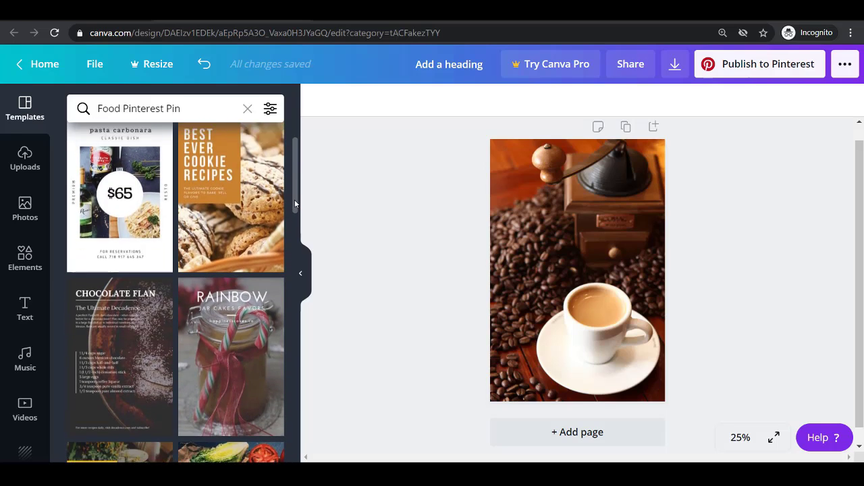
Add a square shape and set its transparency to 63
left_click(25, 258)
left_click(155, 289)
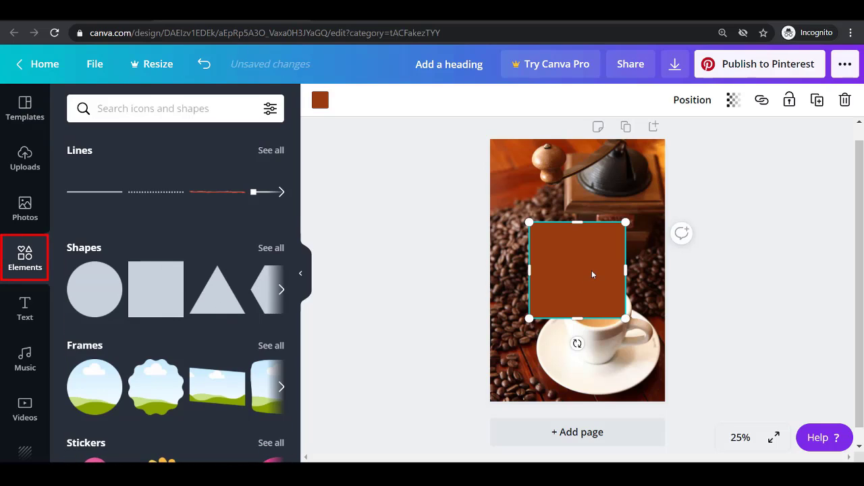
left_click(733, 100)
left_click_drag(690, 137, 661, 136)
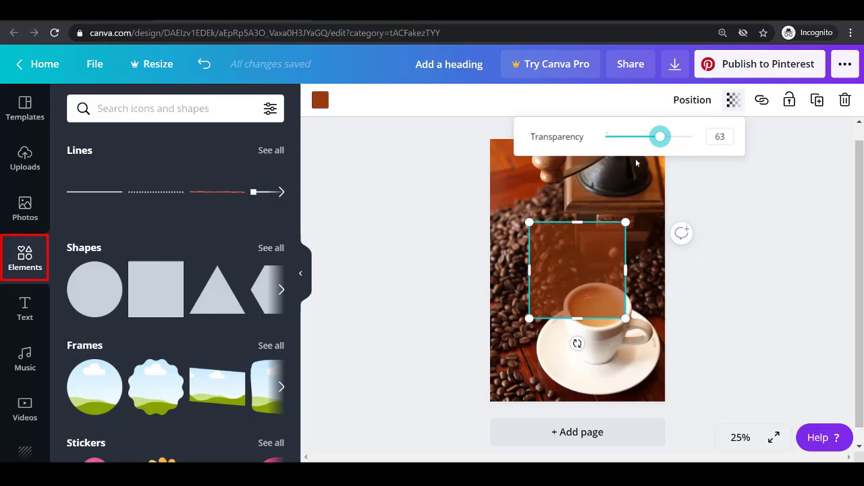
left_click(727, 201)
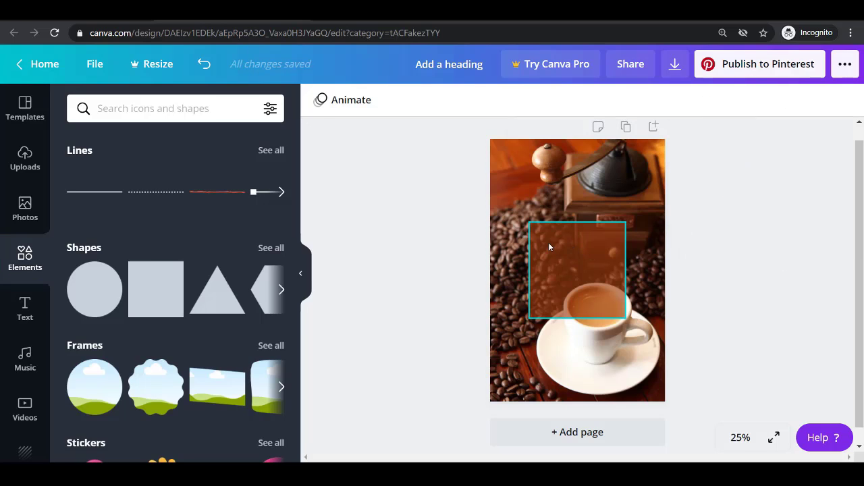
Move the box up over the photo's upper half and recolour it light grey
left_click(573, 252)
left_click_drag(573, 252, 574, 219)
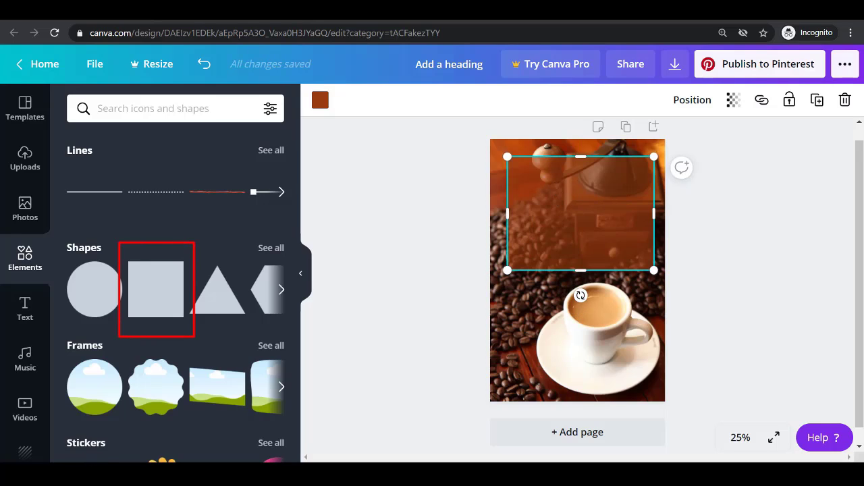
left_click(320, 103)
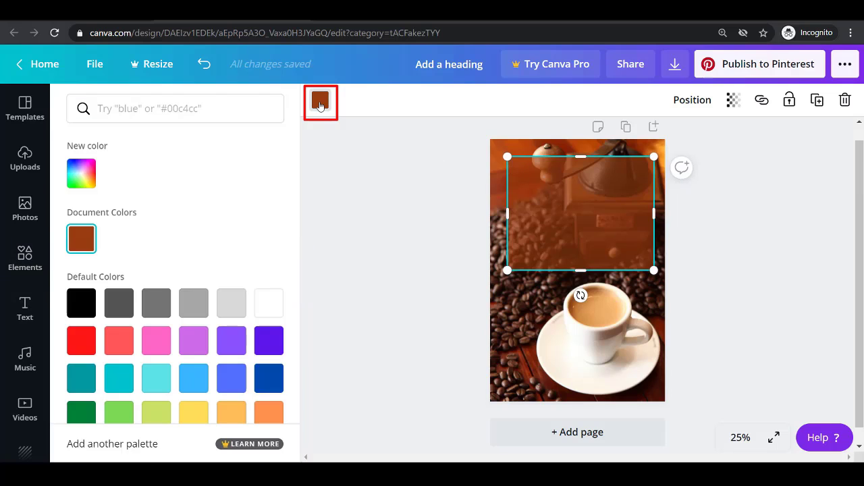
scroll(193, 303, "down", 1)
left_click(194, 279)
Add heading 'Make your Coffee at Home' at size 88 and subheading 'Using French Press' at 40
left_click(183, 173)
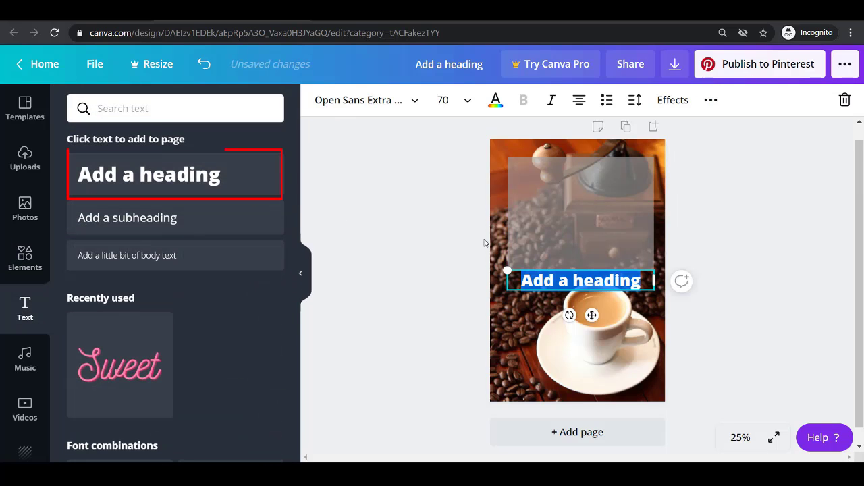
left_click(127, 217)
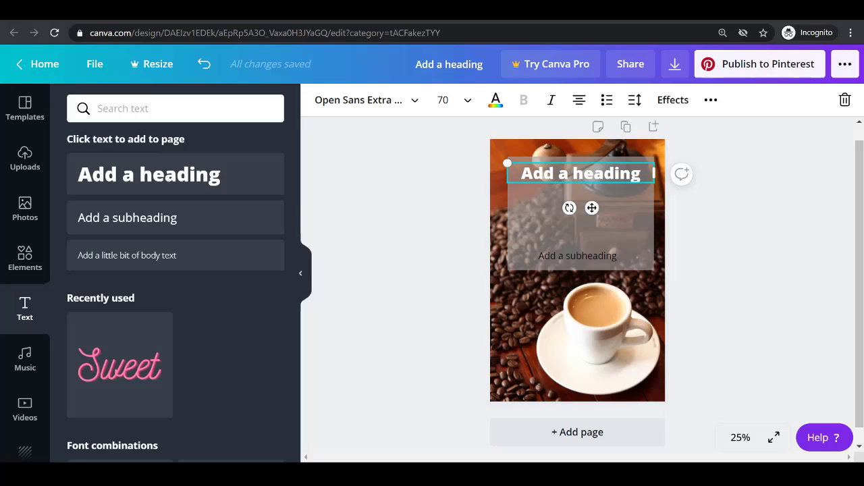
key("ctrl+z")
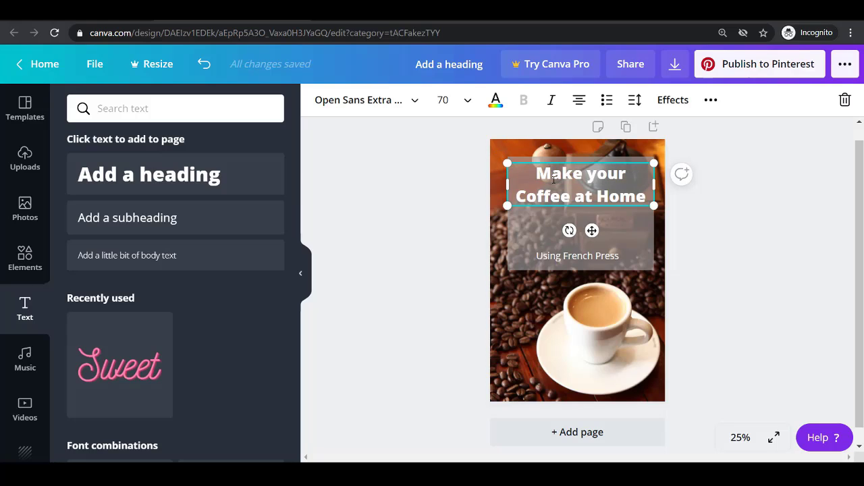
left_click(467, 100)
scroll(465, 227, "down", 5)
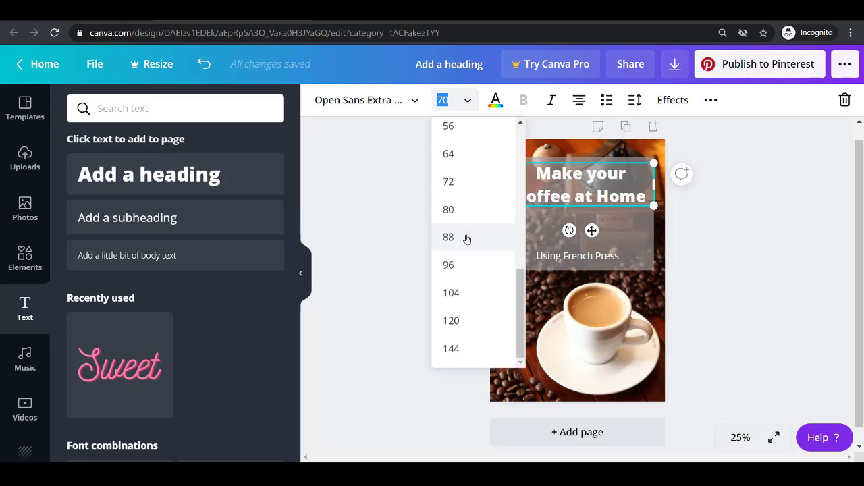
left_click(466, 236)
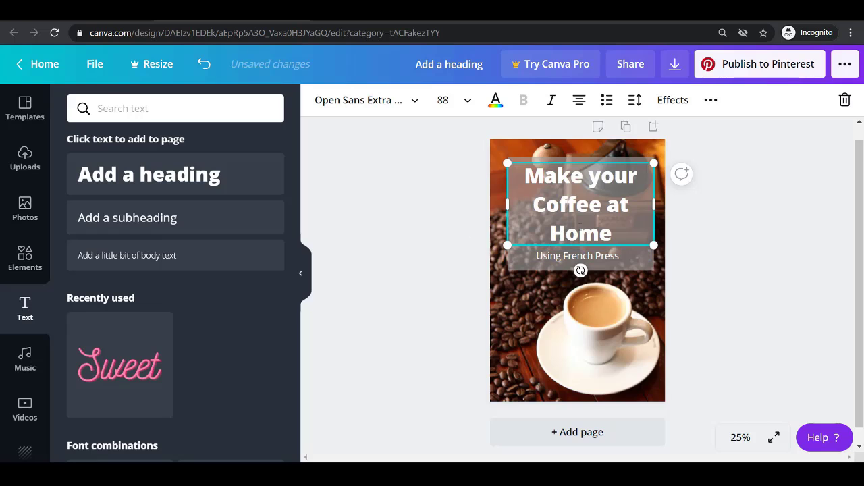
left_click(602, 264)
left_click(443, 100)
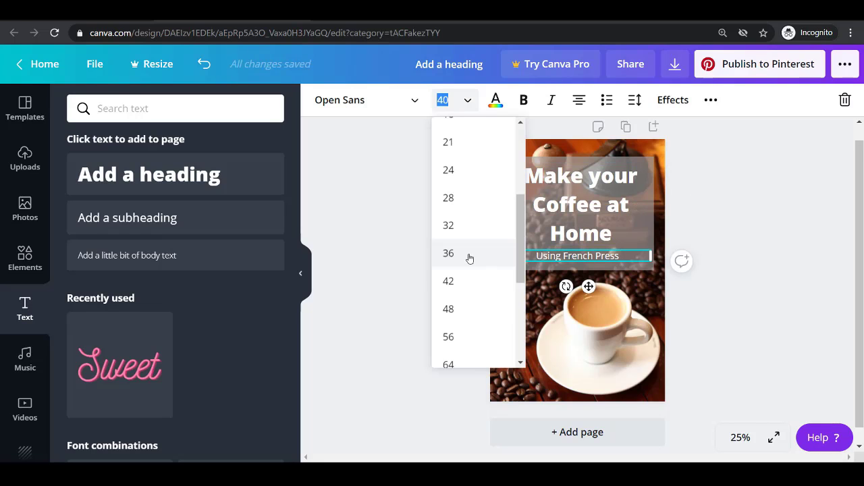
key("Escape")
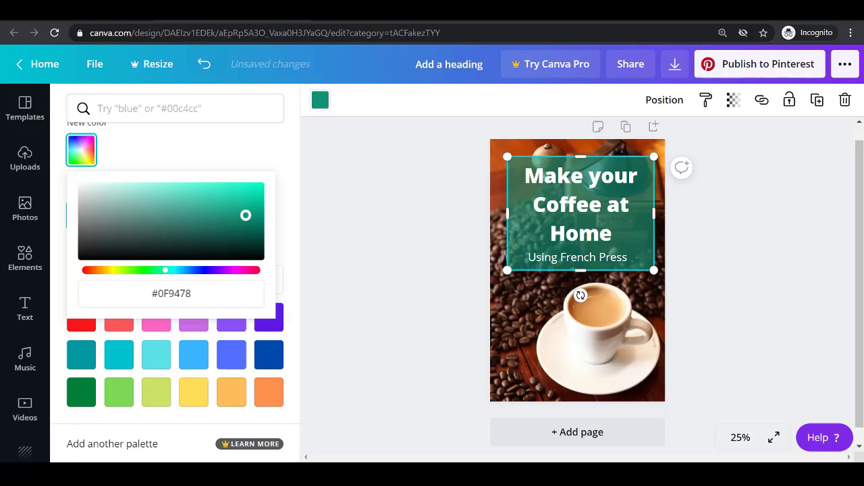
Recolour the box dark green and download the pin as a PNG
left_click_drag(245, 213, 260, 225)
left_click(395, 241)
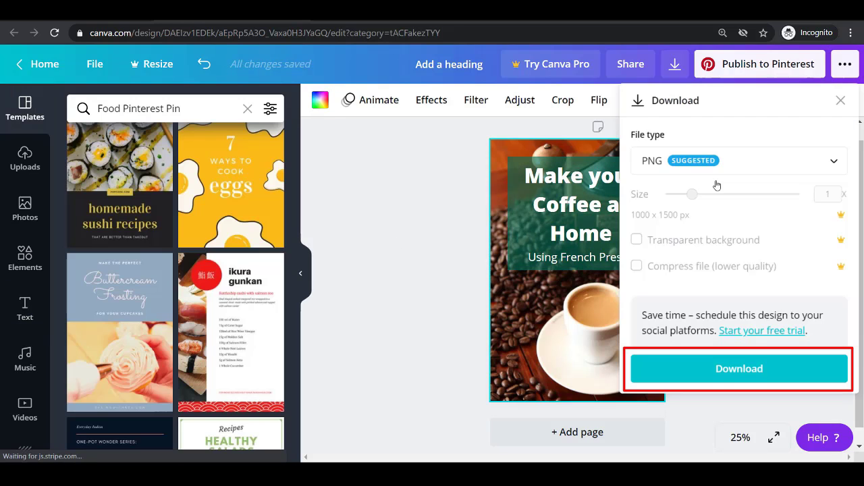
left_click(739, 368)
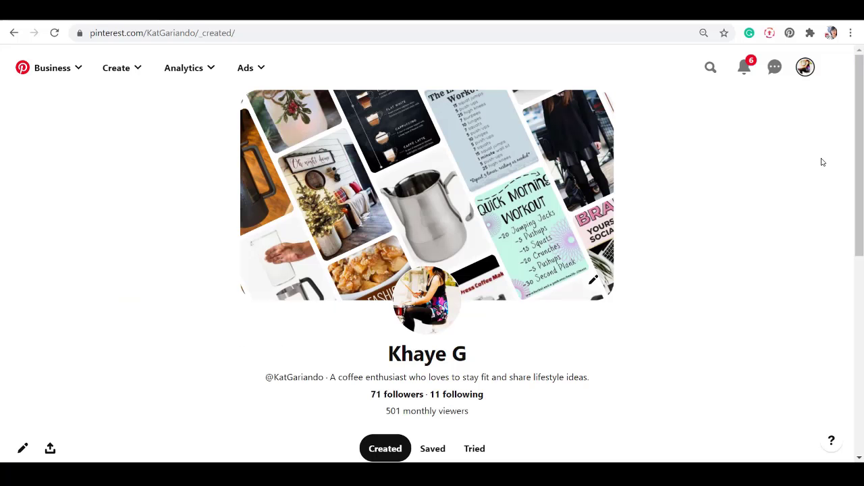
Build a new pin with the pasted product link, assign it to the Coffee Equipment board, and publish
left_click(116, 67)
left_click(128, 105)
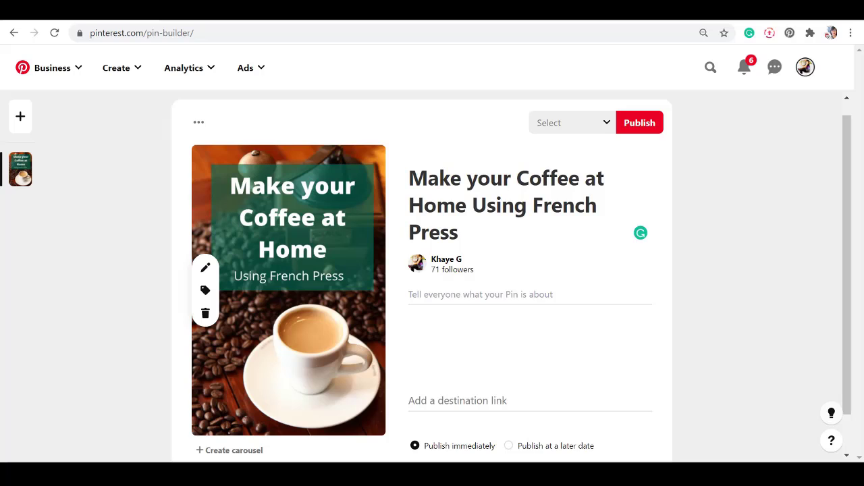
scroll(530, 356, "down", 1)
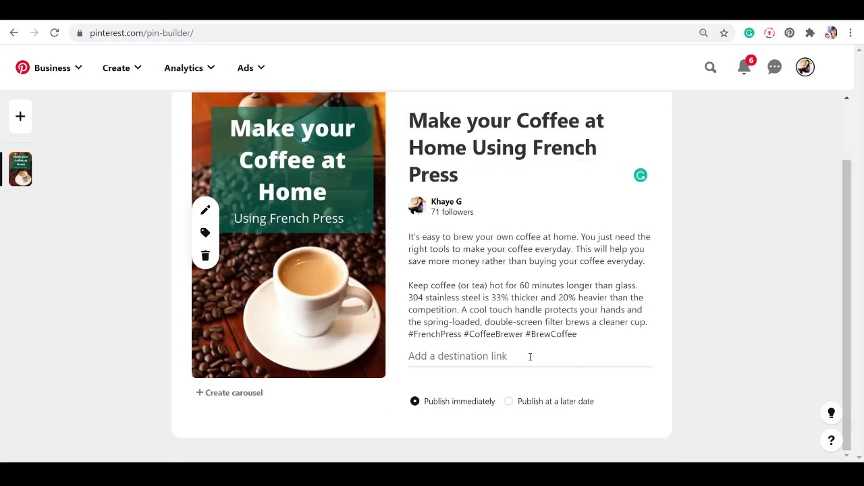
scroll(834, 257, "up", 1)
key("ctrl+v")
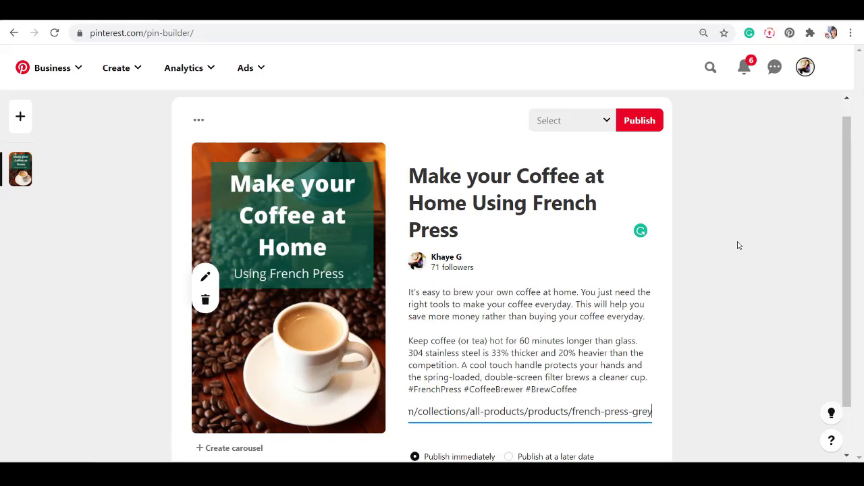
left_click(588, 120)
left_click(598, 249)
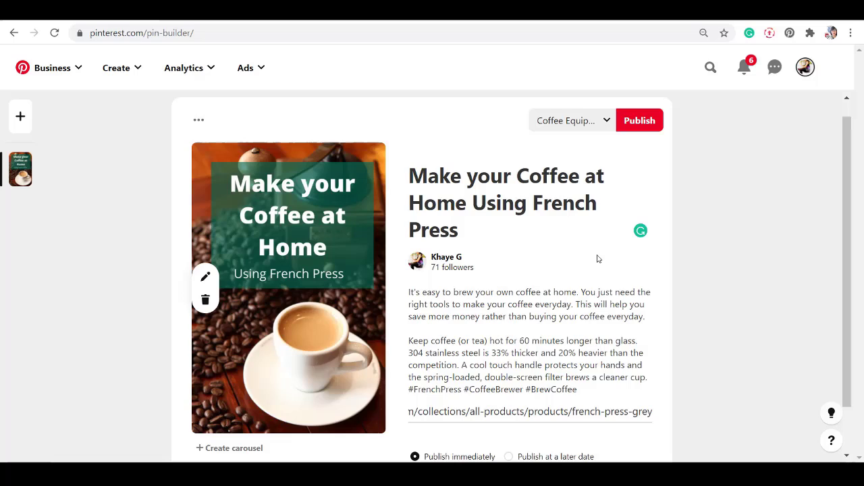
left_click(639, 128)
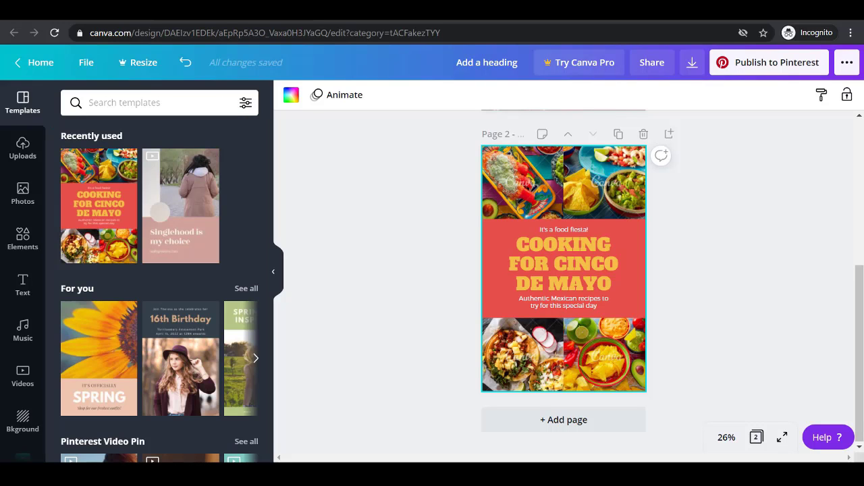
Delete the four Cinco de Mayo food photos from the top and bottom grids, then open Pexels
left_click(567, 178)
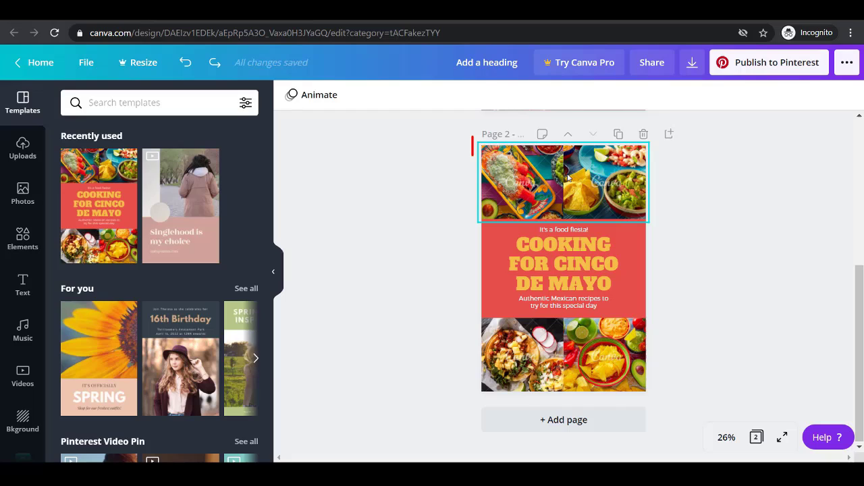
key("Delete")
left_click(559, 179)
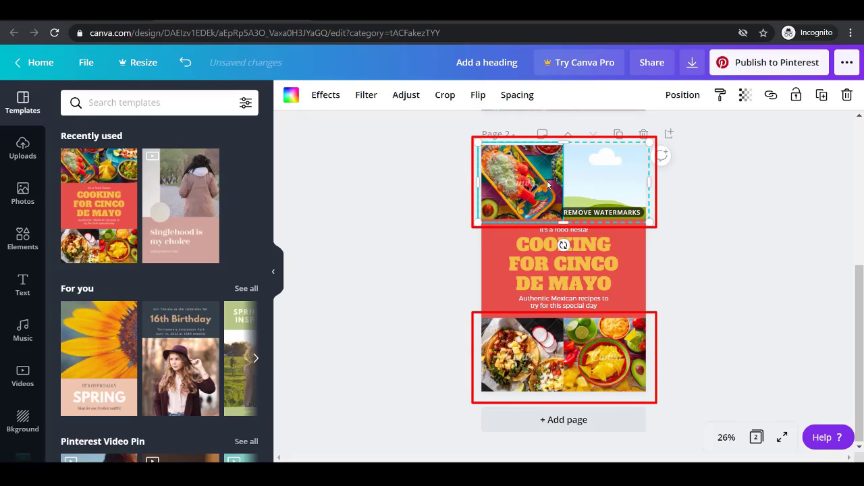
key("Delete")
left_click(561, 351)
key("Delete")
left_click(586, 351)
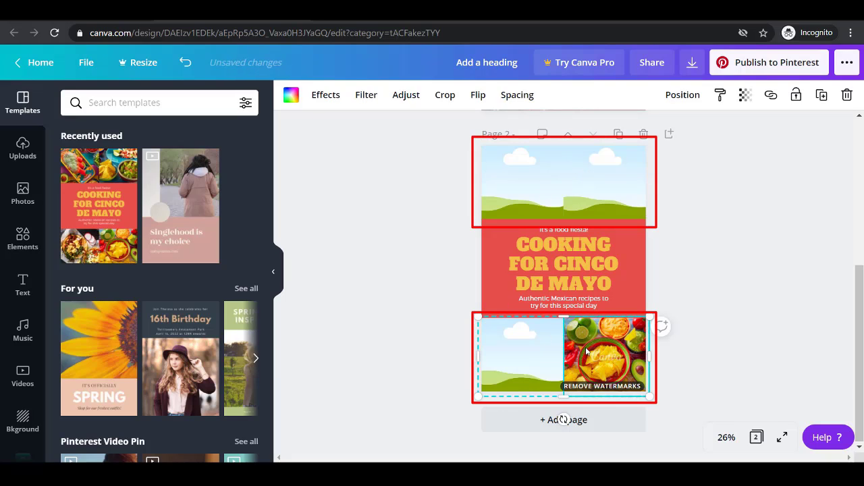
key("Delete")
scroll(24, 307, "down", 3)
left_click(24, 304)
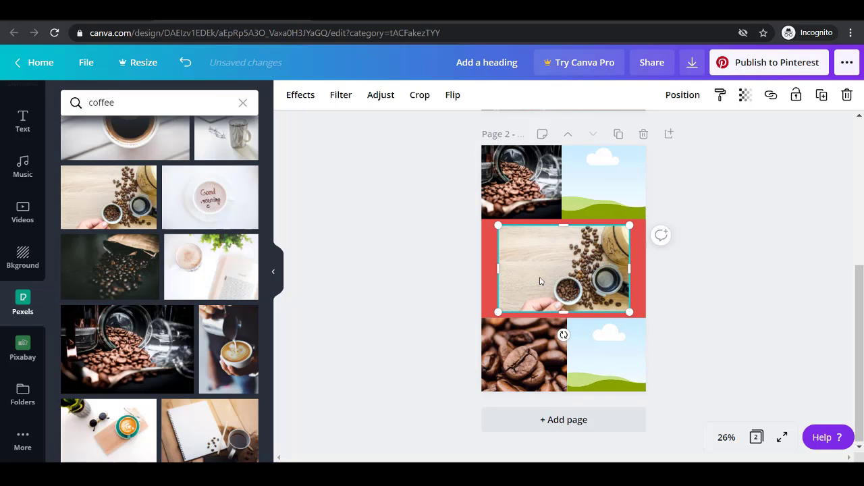
Put a coffee photo in a top frame and a latte photo bottom-right, enlarged to fill its frame
left_click_drag(540, 281, 572, 185)
left_click_drag(228, 349, 588, 336)
double_click(587, 336)
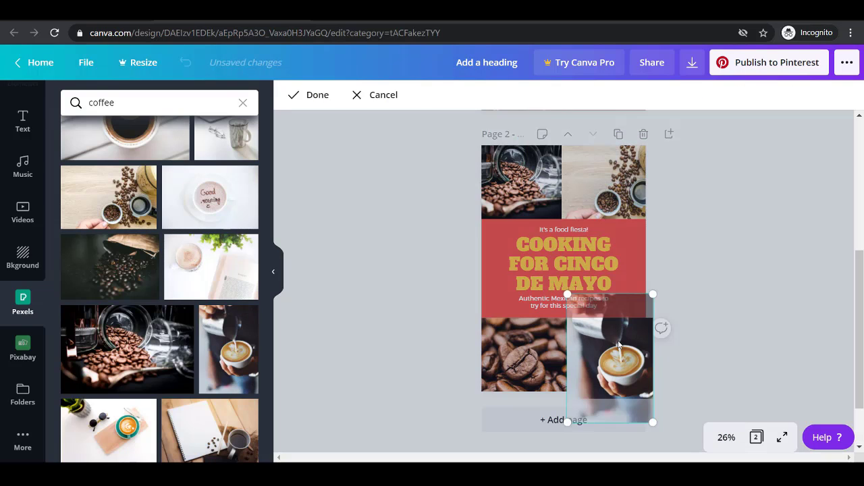
left_click_drag(654, 292, 677, 249)
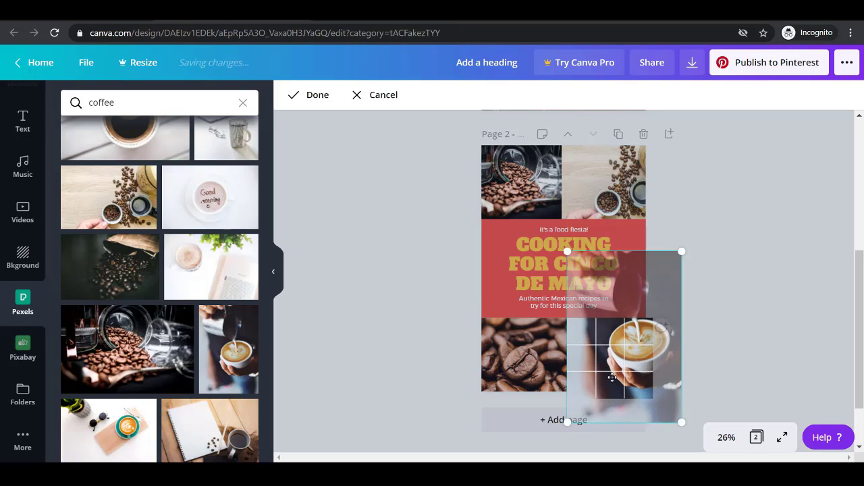
key("Return")
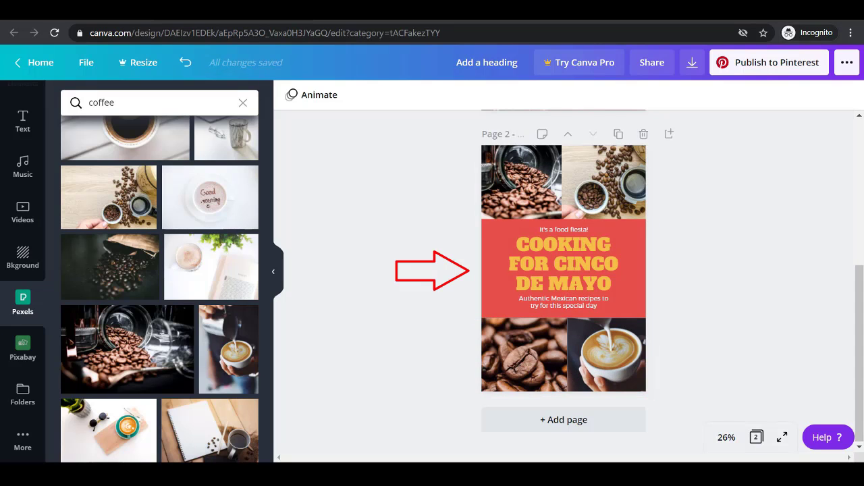
Rewrite the heading as KEEP YOUR COFFEE FRESH, ungroup it, and enlarge it across the red block
double_click(562, 269)
type("KEEP")
right_click(556, 270)
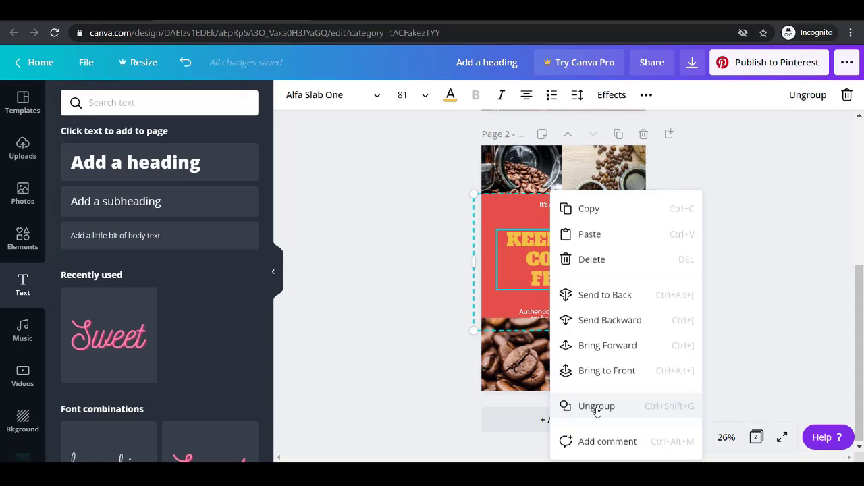
left_click(594, 408)
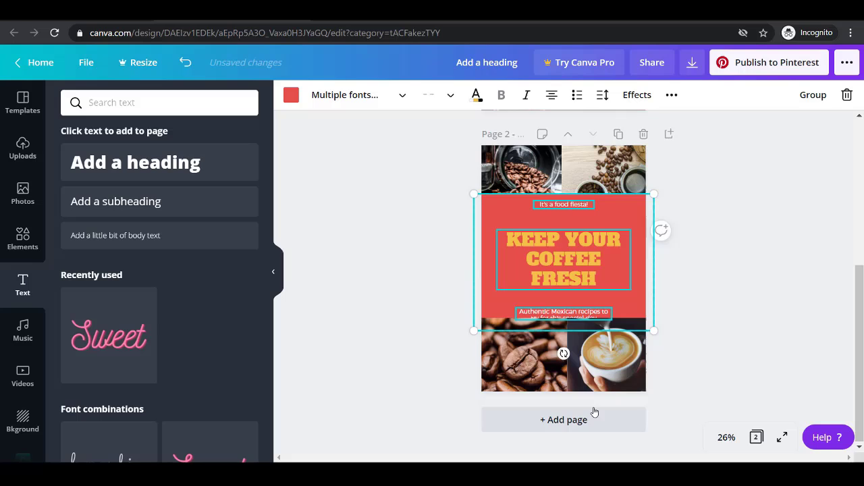
left_click(702, 279)
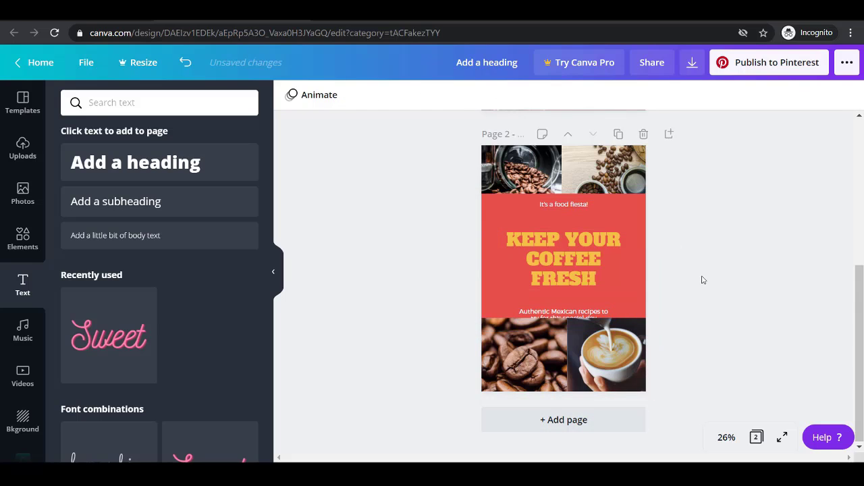
left_click(593, 261)
left_click_drag(631, 230, 658, 219)
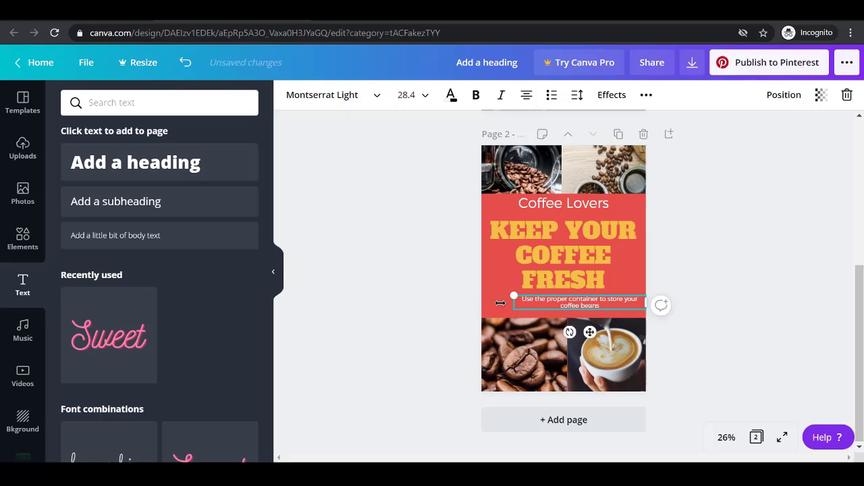
Realign the tagline, Coffee Lovers and heading, shorten the red block, and download page 2 as PNG
left_click_drag(492, 301, 479, 303)
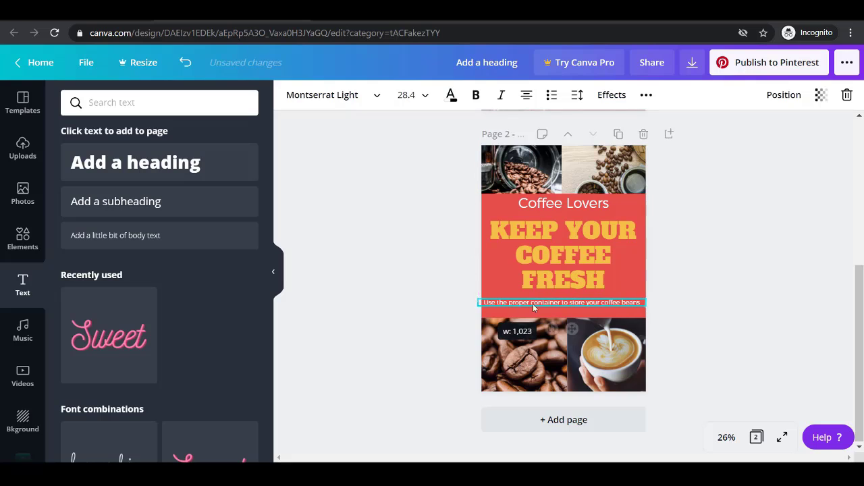
left_click(672, 246)
mouse_move(573, 211)
left_mouse_down()
mouse_move(578, 217)
mouse_move(566, 206)
left_mouse_up()
left_click(571, 198)
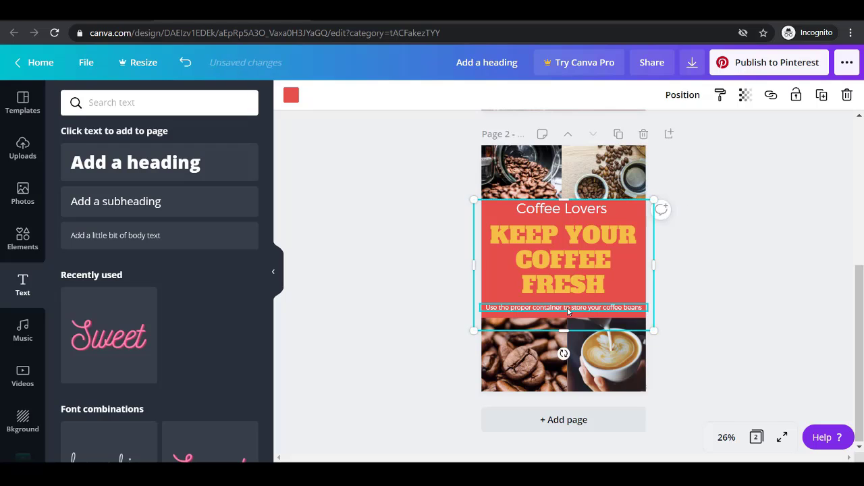
left_click(572, 309)
left_click_drag(573, 333, 573, 336)
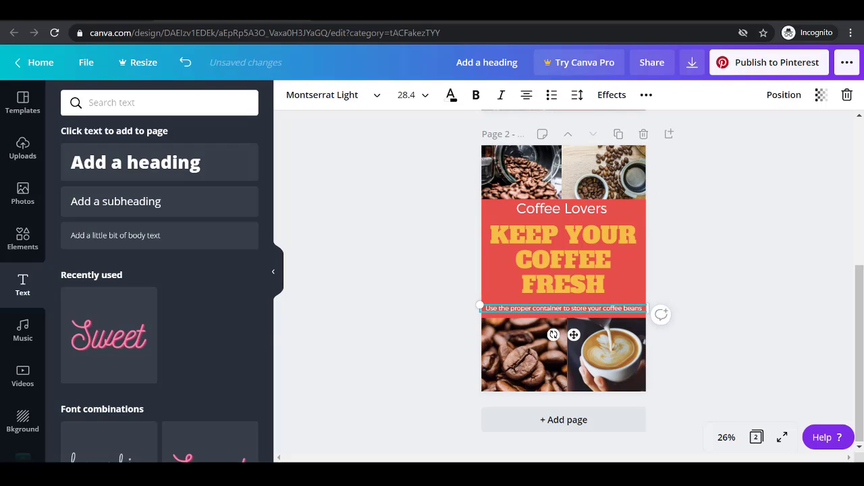
left_click(577, 263)
left_click_drag(577, 263, 578, 271)
left_click(564, 202)
left_click_drag(565, 201, 700, 209)
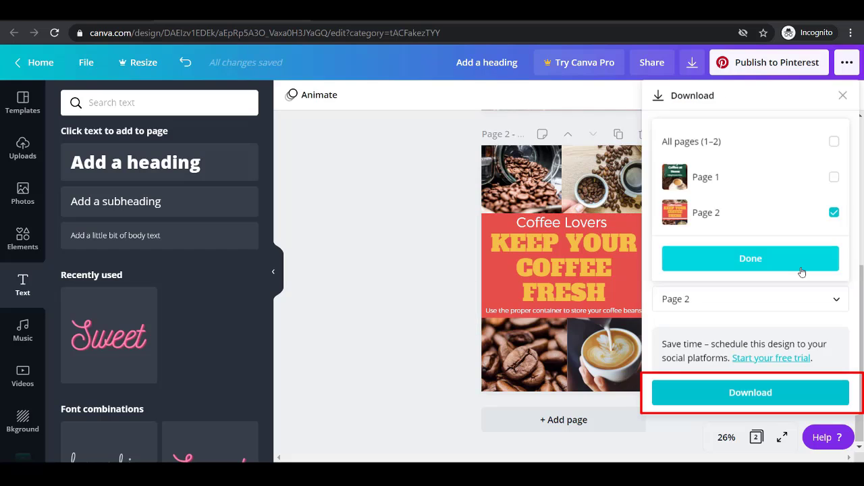
left_click(802, 272)
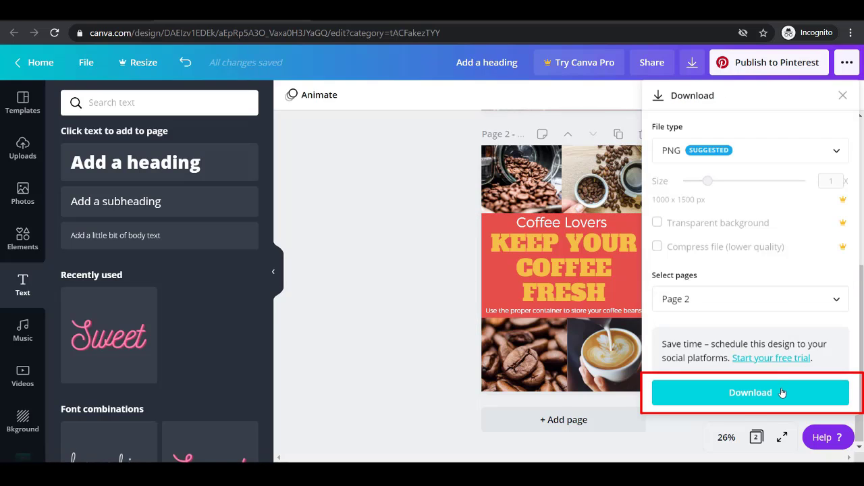
left_click(783, 393)
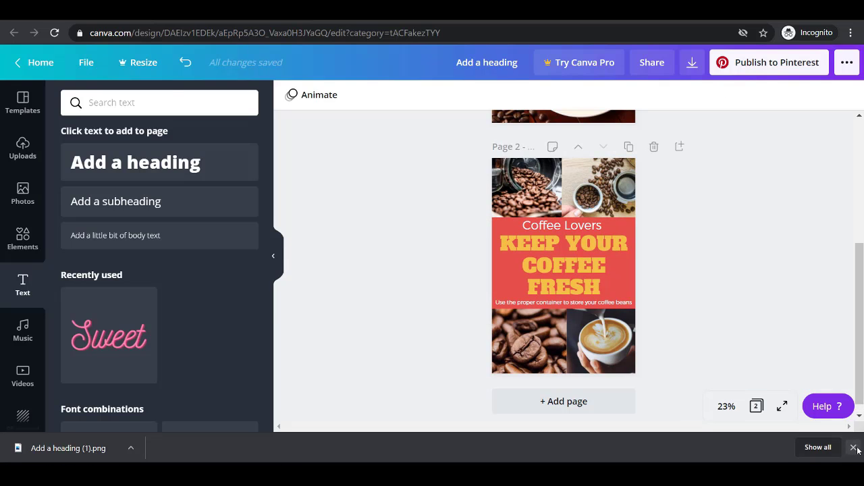
Title the pin 'Use the Proper Container to Store Your Coffee Beans' and paste the product link
left_click(854, 447)
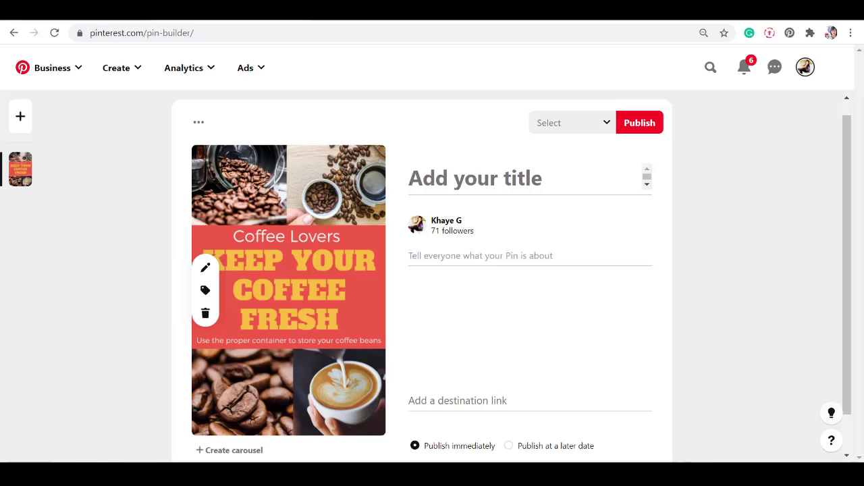
type("Use the Proper Container to Store Your Coffee Beans")
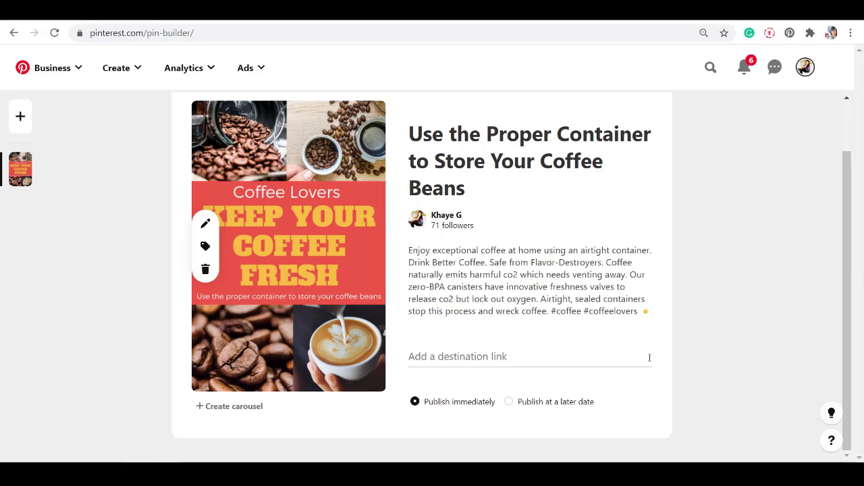
left_click(550, 356)
key("ctrl+v")
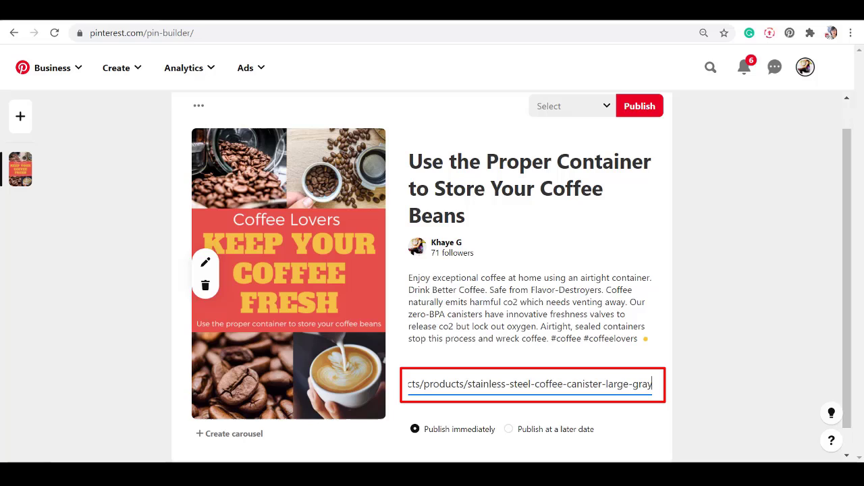
Post the pin to the Coffee Equipments board and publish it
left_click(603, 102)
left_click(587, 234)
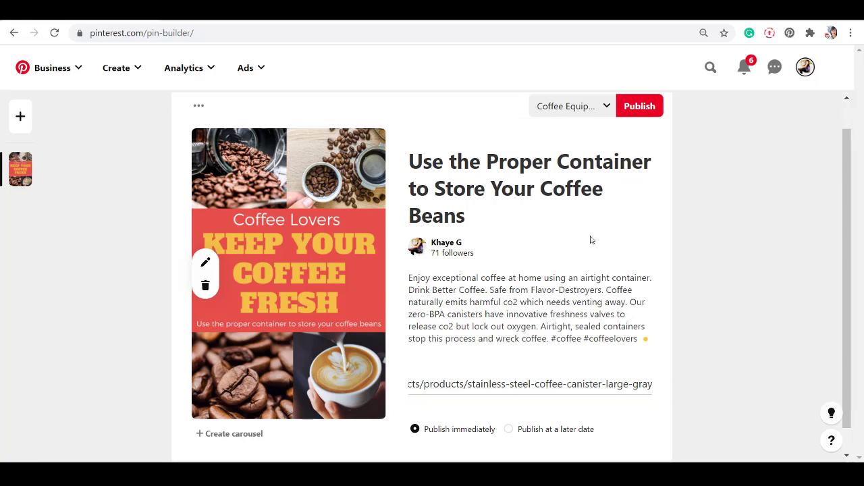
left_click(638, 108)
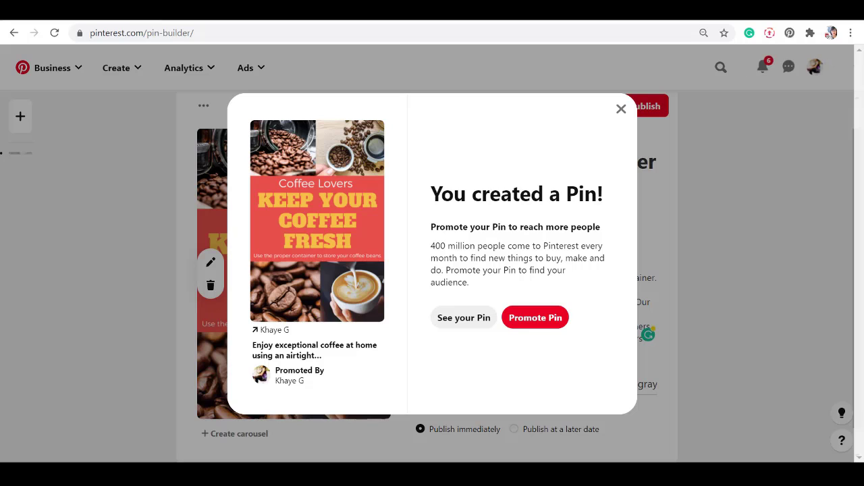